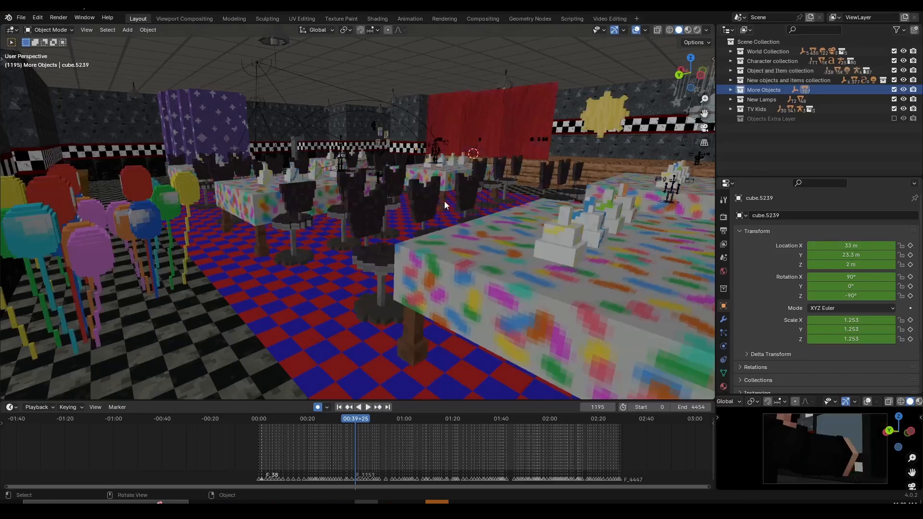
Step: Walk through the pizzeria's dining room, corridor and exterior parking lot to examine the environment
middle_click_drag(444, 201, 331, 235)
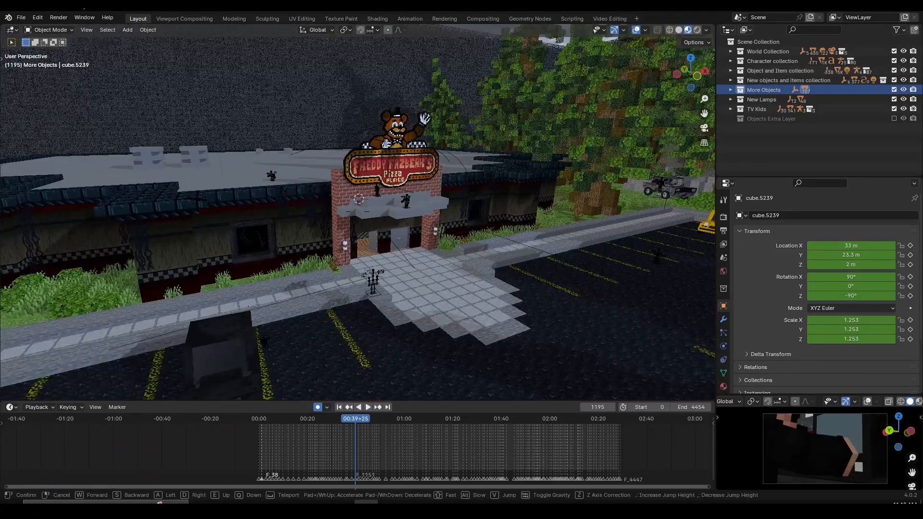
key("w")
key("s")
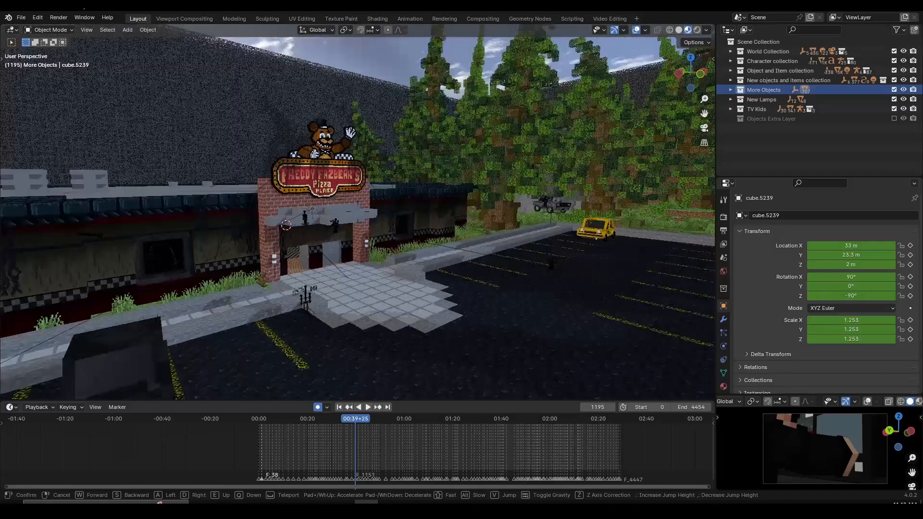
key("w")
key("s")
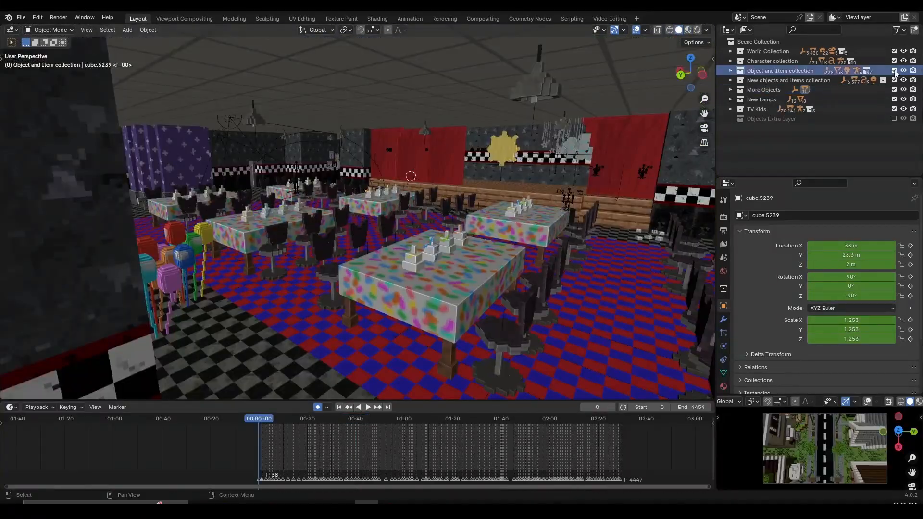
Step: Exclude the Object and Item collection from the view layer and include it again to compare the pizzeria with and without props
left_click(894, 71)
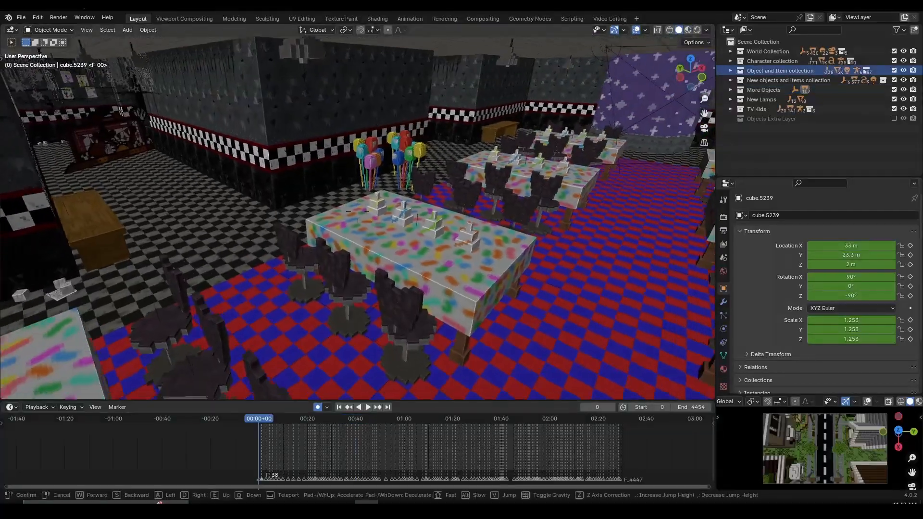
key("s")
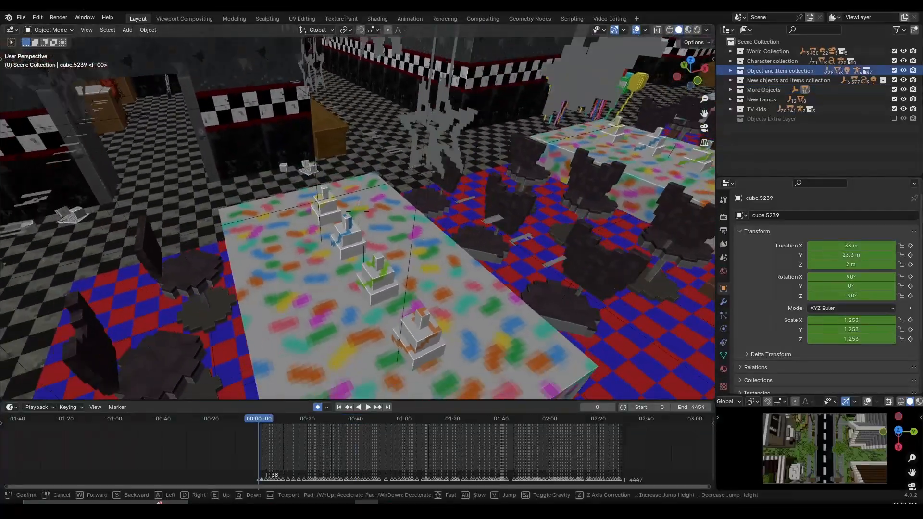
key("Escape")
left_click(894, 71)
left_click(894, 71)
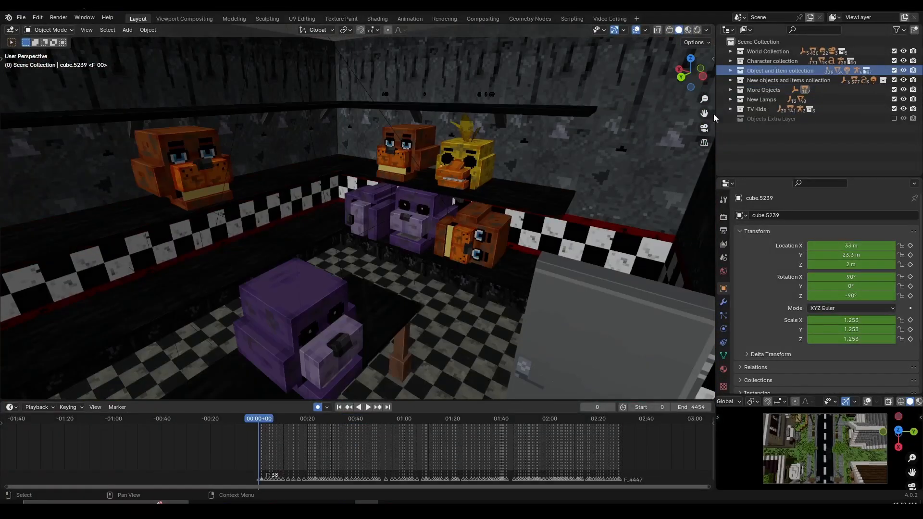
key("shift+grave")
key("w")
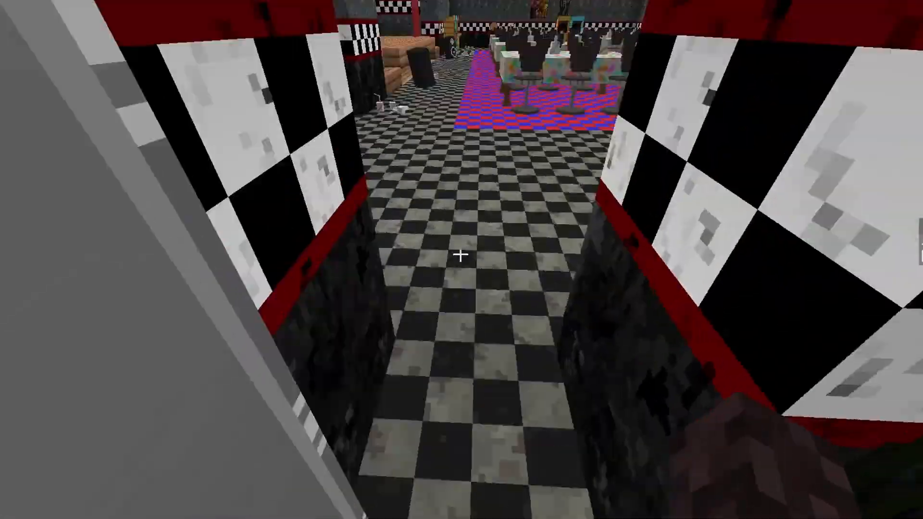
key("w")
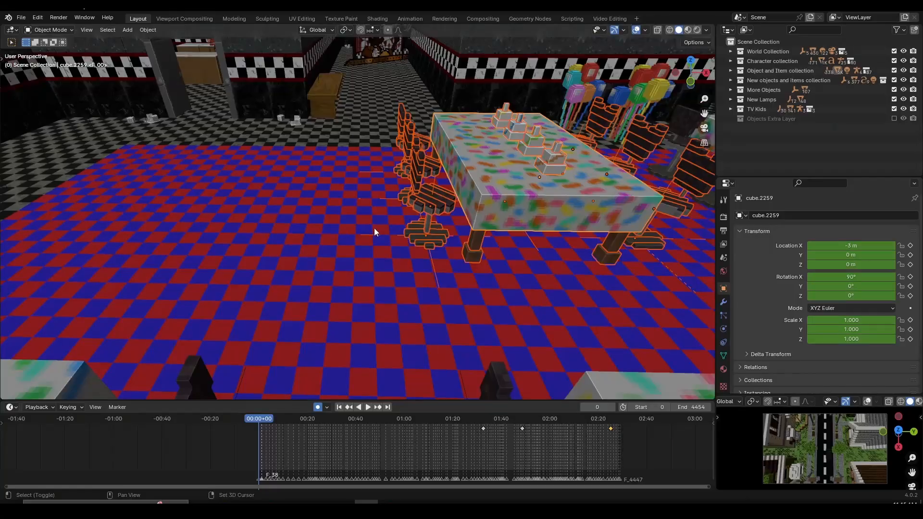
key("g")
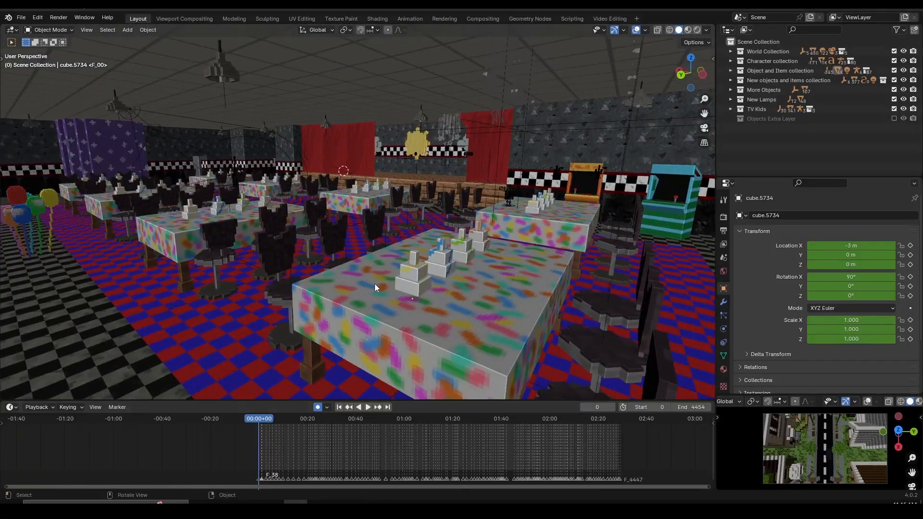
Step: Play back the animation and fly around the character behind the counter at frame 151
scroll(324, 432, "up", 6)
key("space")
scroll(348, 438, "up", 6)
key("space")
left_click(517, 301)
middle_click_drag(516, 300, 526, 305)
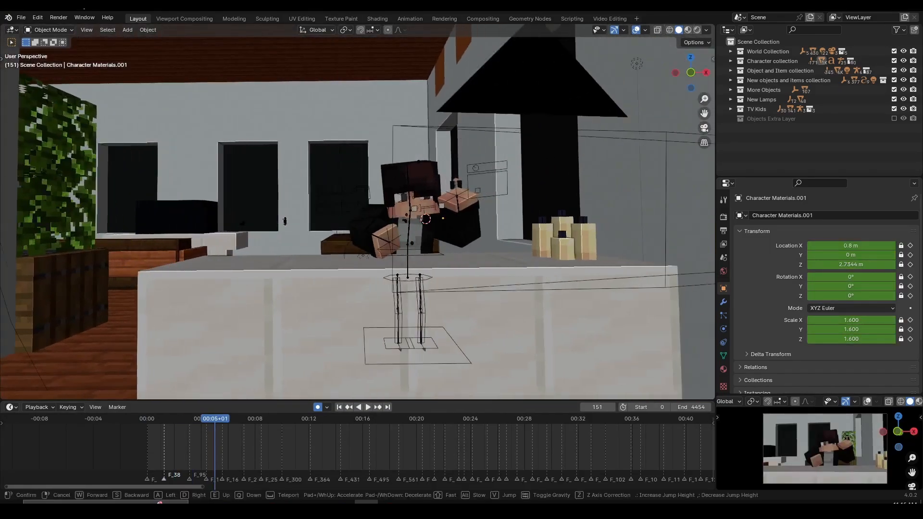
key("w")
key("e")
key("q")
key("w")
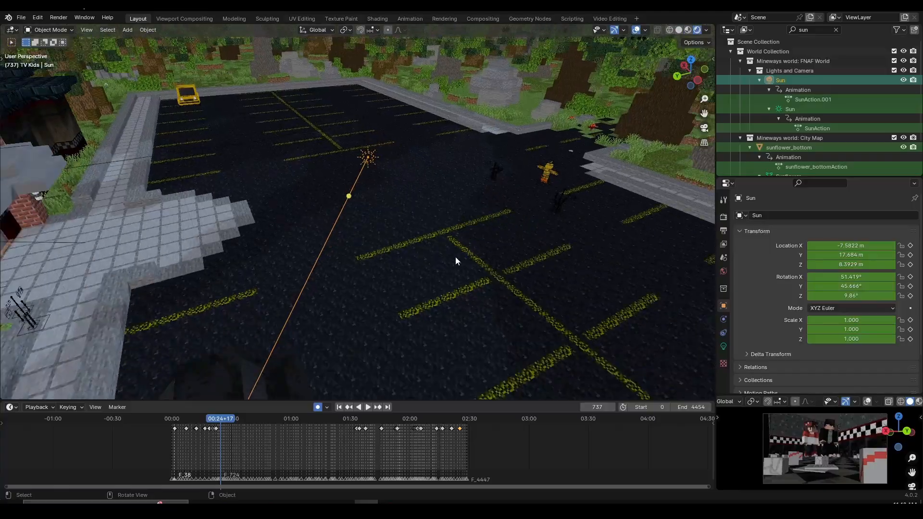
Step: Display the scene's EEVEE render settings while examining the Sun light around the pizzeria at frame 737
middle_click_drag(454, 256, 634, 255)
left_click(723, 217)
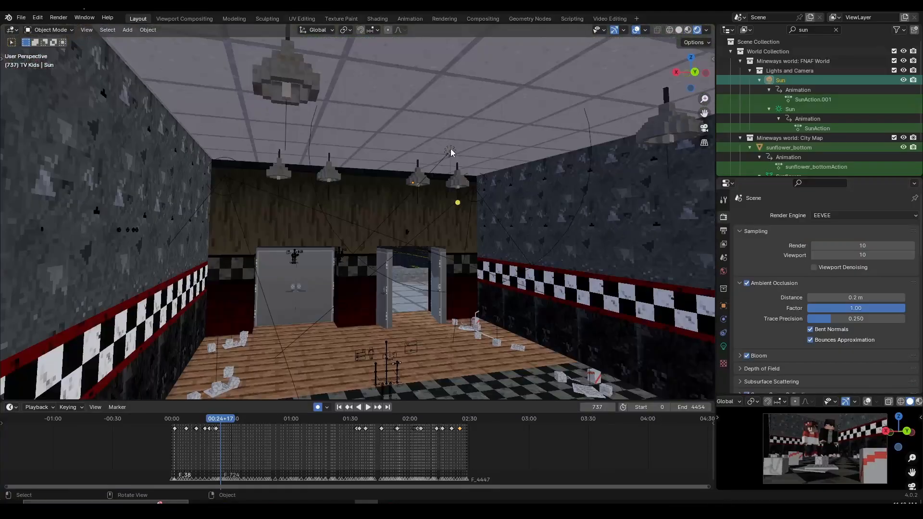
left_click(461, 155)
Step: Move the point light onto the pupil of Freddy's eye at frame 2786 and check it against the face
key("g")
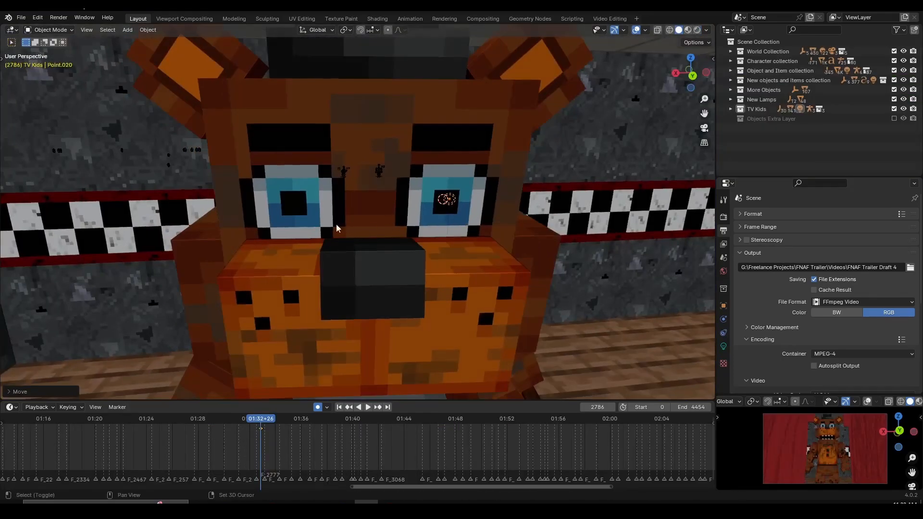
left_click(308, 220)
middle_click_drag(308, 220, 400, 210)
scroll(400, 210, "up", 4)
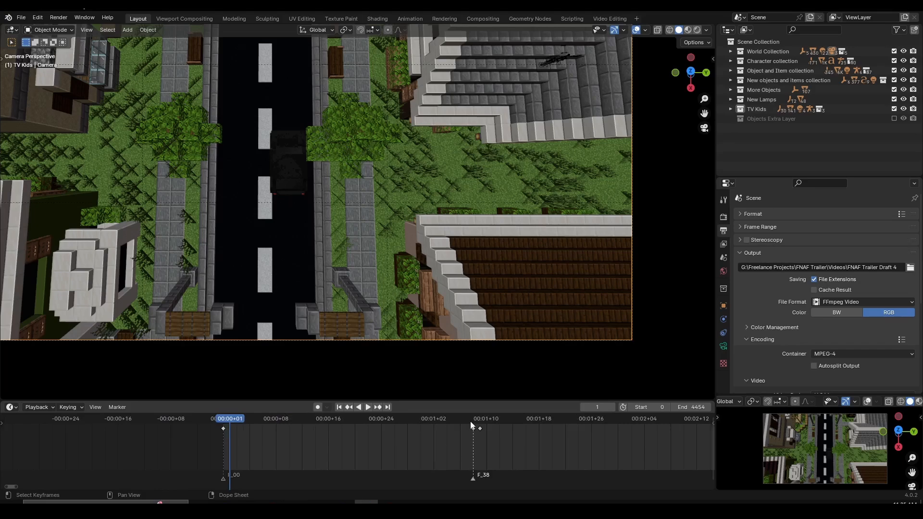
Step: Step the timeline through the camera cuts at frames 39, 96 and 133 to review each shot's framing and keyframes
left_click_drag(473, 422, 480, 423)
scroll(524, 432, "down", 6)
middle_click_drag(541, 435, 313, 450)
scroll(316, 449, "up", 7)
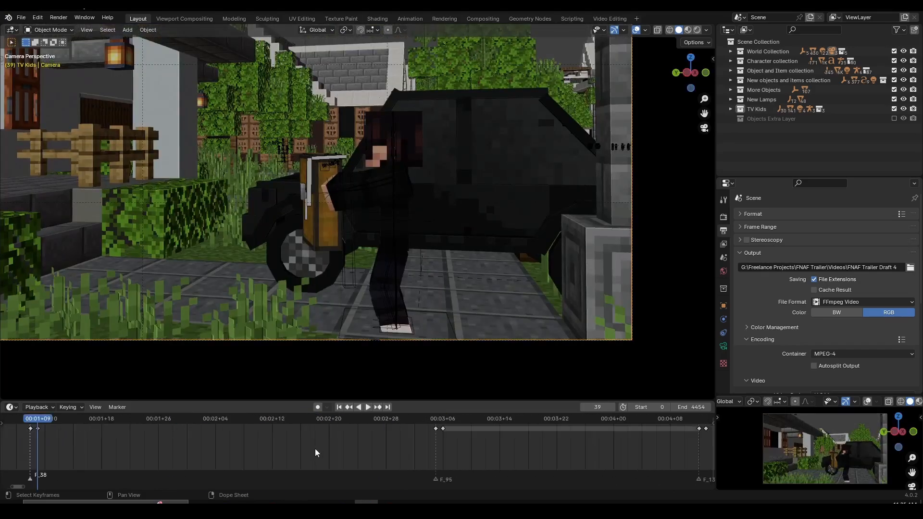
left_click(478, 422)
scroll(586, 451, "down", 2)
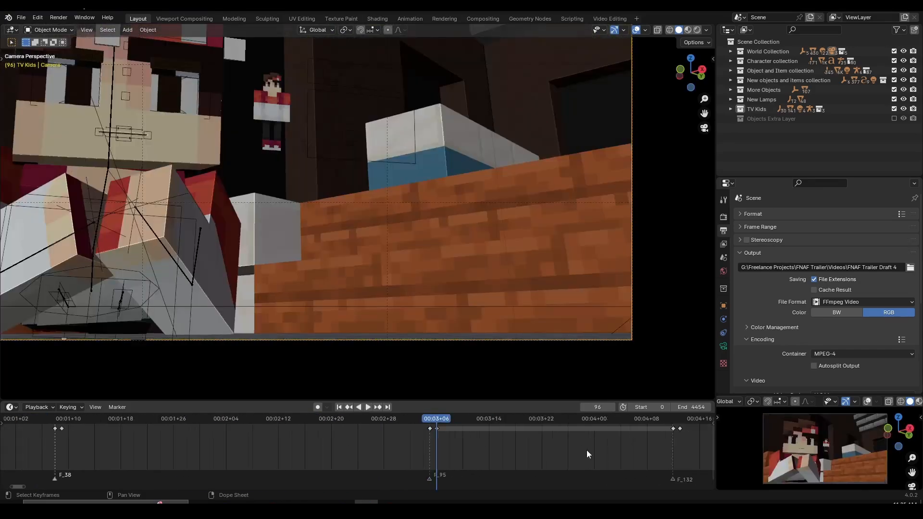
left_click(530, 468)
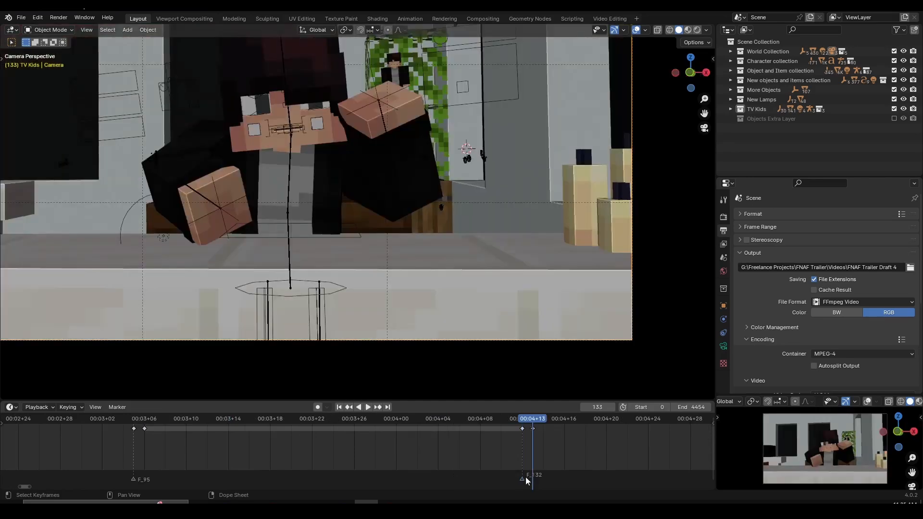
scroll(614, 451, "down", 2)
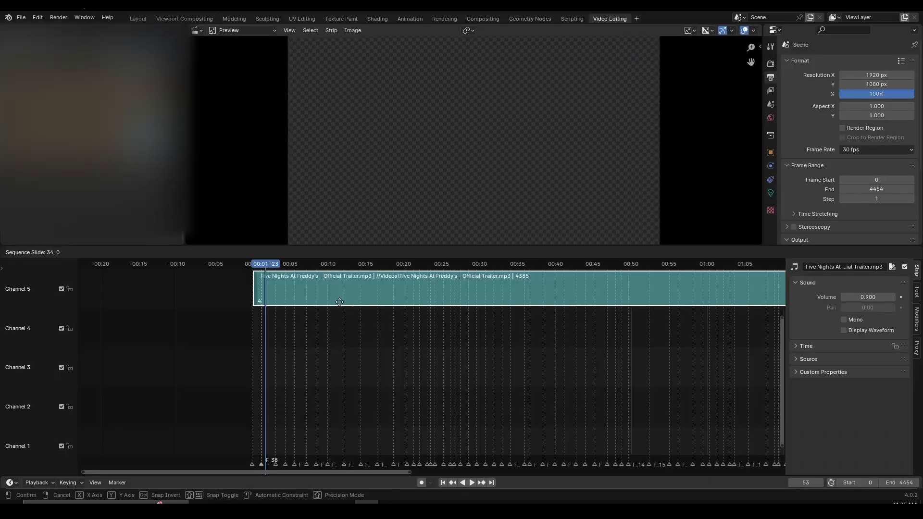
Step: Try sliding the Five Nights At Freddy's trailer audio strip in channel 5 and scrub the start of the sequence
right_click(480, 311)
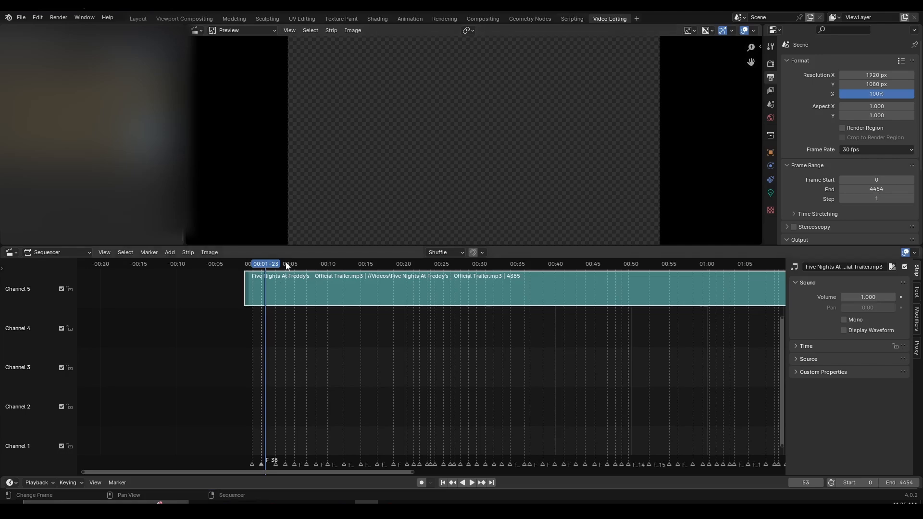
left_click_drag(288, 265, 255, 272)
middle_click_drag(316, 316, 311, 327)
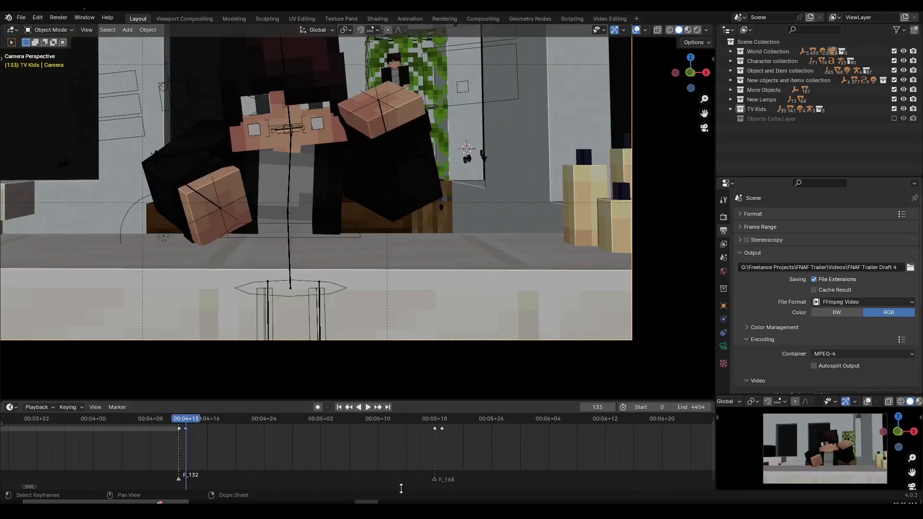
Step: Examine the counter shot at frame 163, and play the camera animation from the beginning of the timeline
left_click(400, 418)
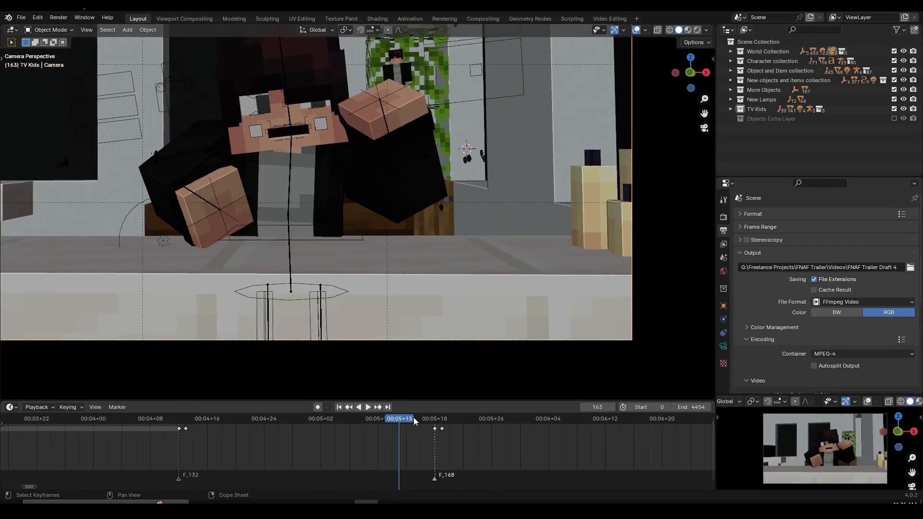
key("m")
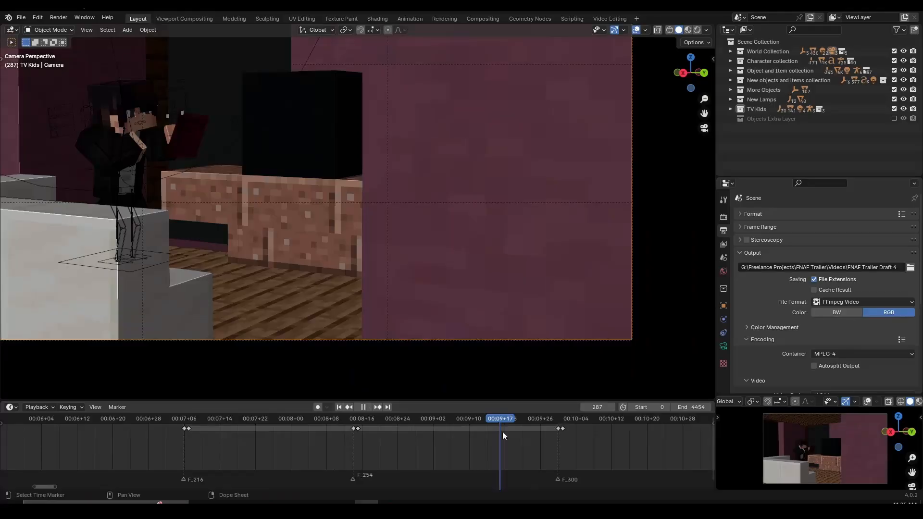
key("space")
middle_click_drag(502, 431, 476, 432)
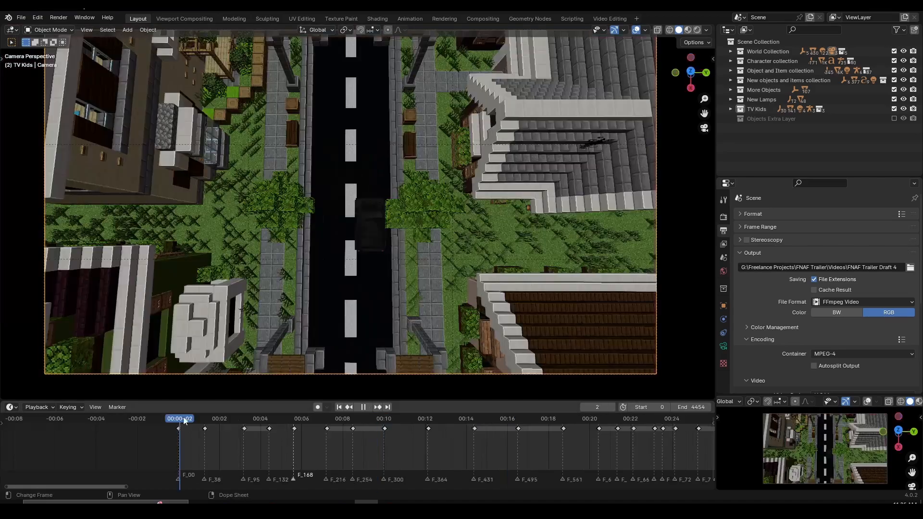
scroll(440, 237, "down", 1)
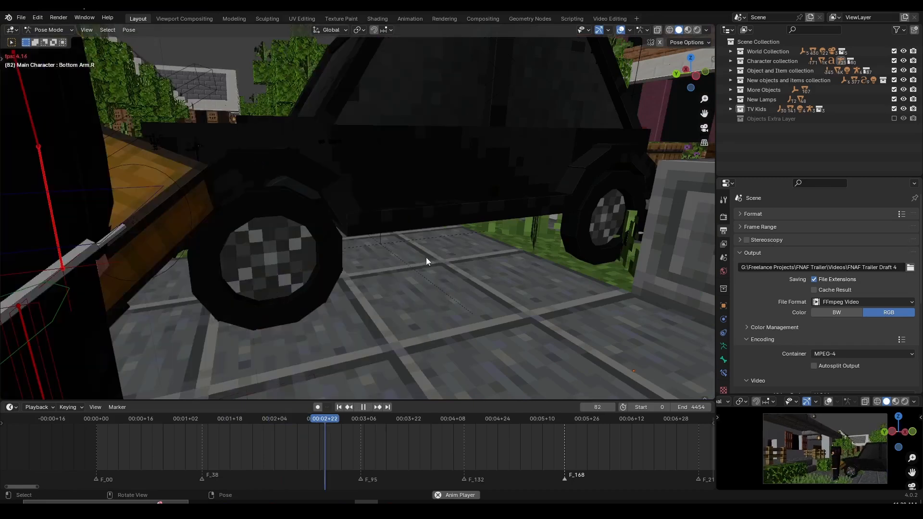
Step: Stop playback, return to the camera view and replay the shots starting from frame 38
key("space")
key("KP_0")
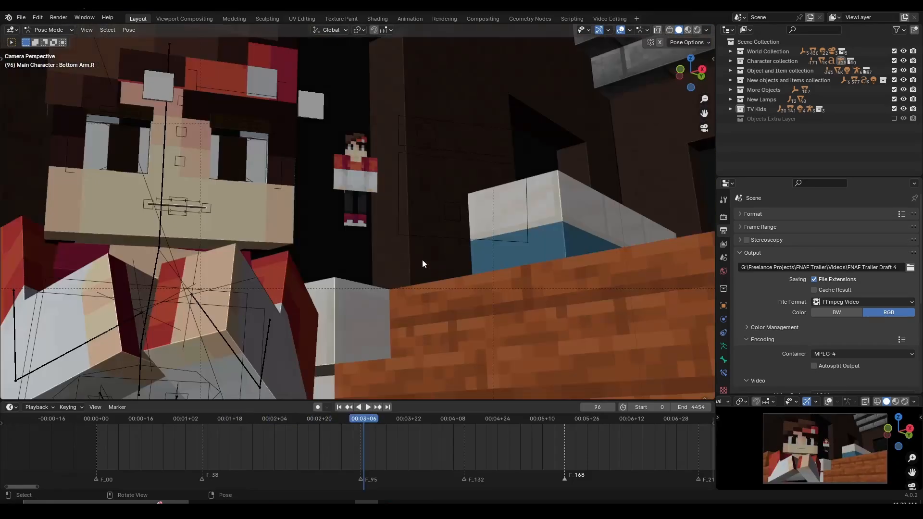
scroll(285, 384, "up", 2)
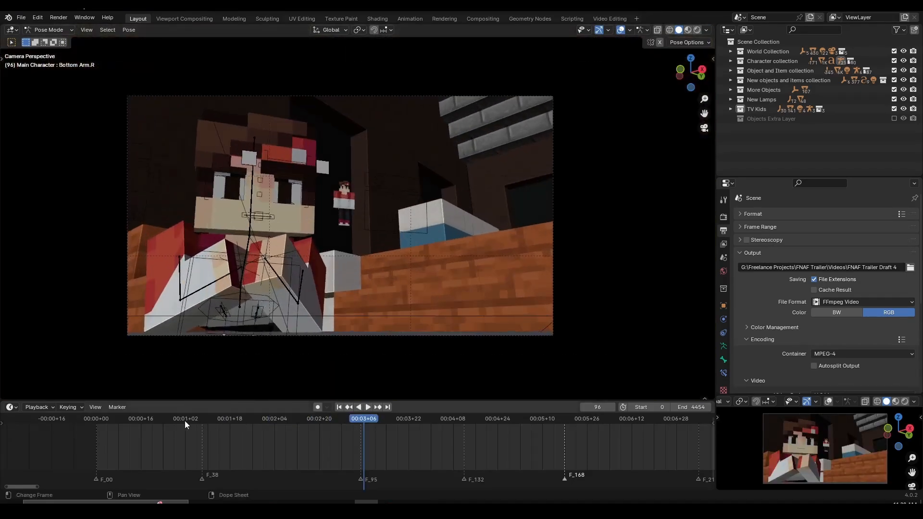
left_click(199, 420)
key("space")
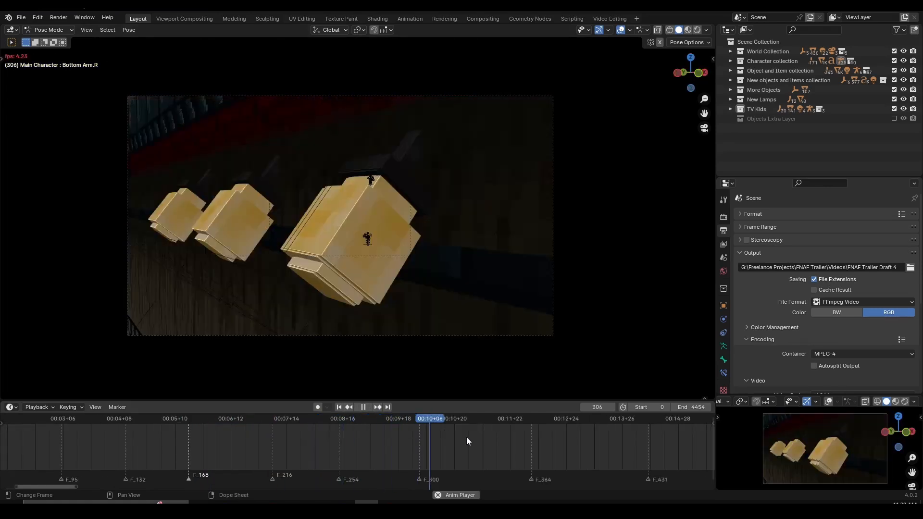
scroll(484, 445, "down", 2)
middle_click_drag(416, 451, 285, 452)
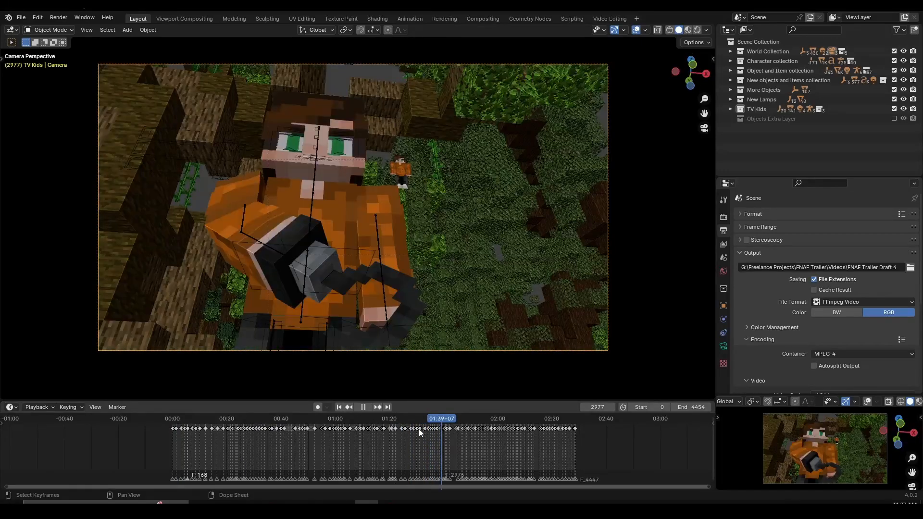
Step: Play back Freddy's red-curtain stage scene and review the camera shots up to the overhead view at frame 3778
left_click(419, 428)
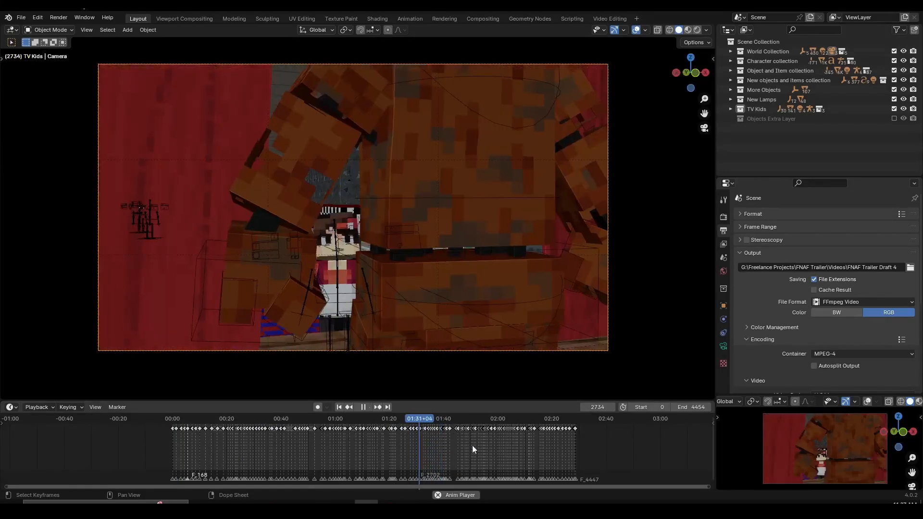
scroll(526, 456, "up", 3)
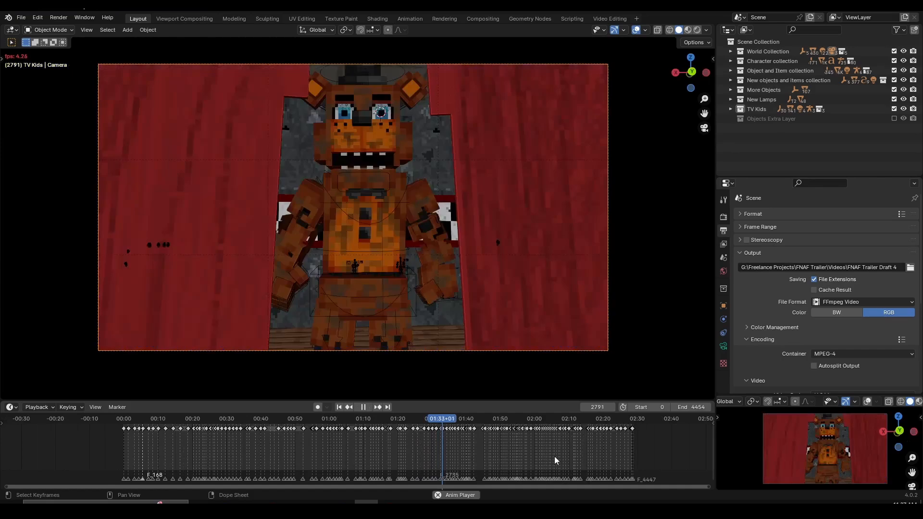
scroll(554, 457, "up", 4)
middle_click_drag(555, 457, 454, 454)
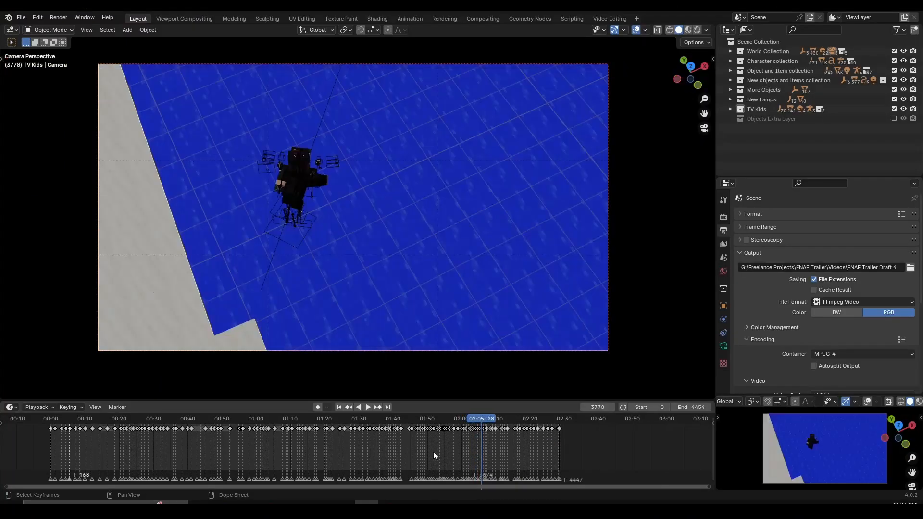
key("space")
scroll(409, 454, "down", 1)
key("space")
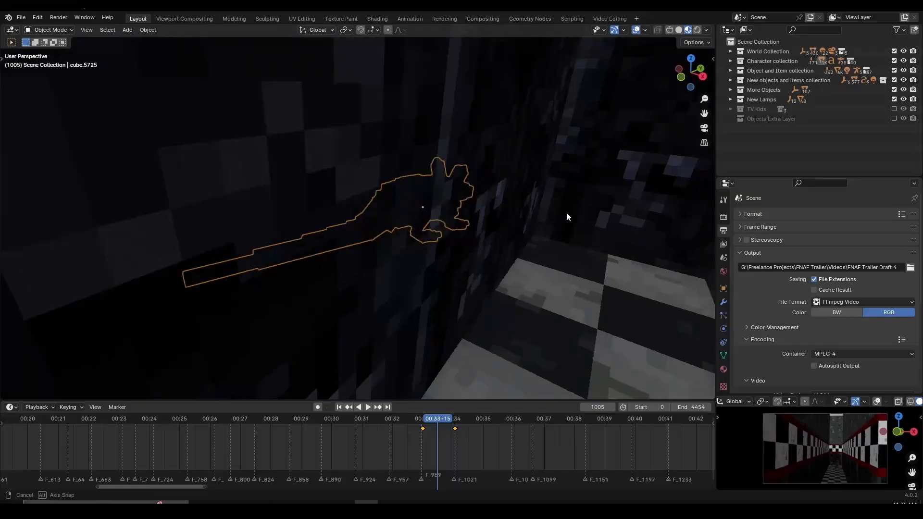
Step: Inspect the selected prop in the checkered corridor at frame 1005 and compare it with the camera view
middle_click_drag(566, 212, 466, 218)
key("KP_0")
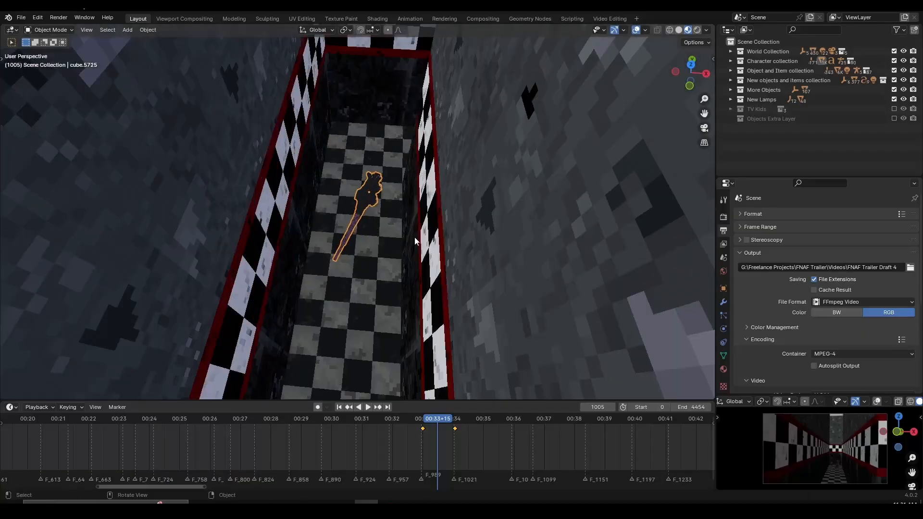
middle_click_drag(414, 237, 465, 219)
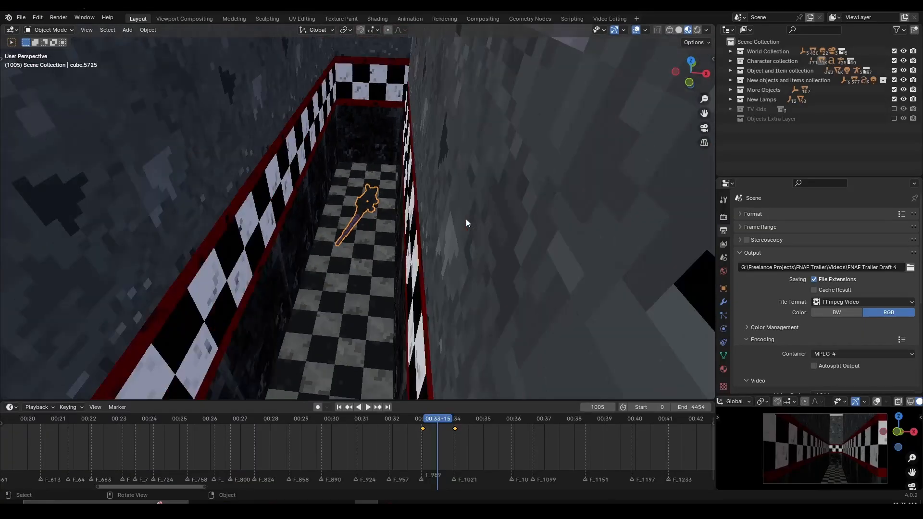
key("KP_0")
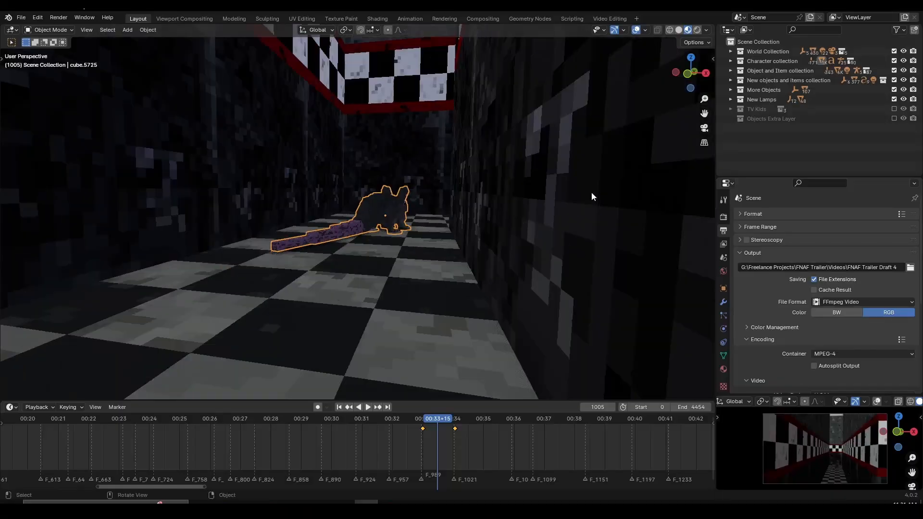
Step: Examine the prop on the checkered corridor floor from several angles, alternating with the camera view
middle_click_drag(593, 196, 320, 217)
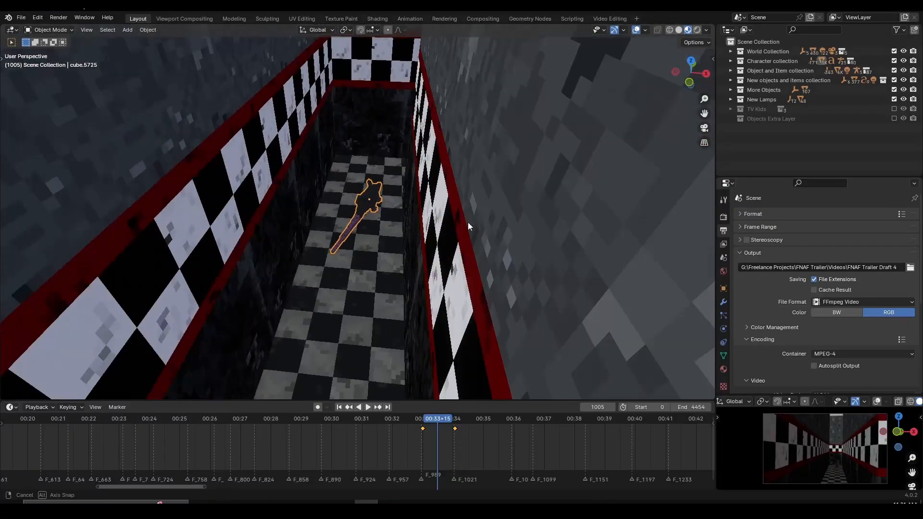
key("KP_0")
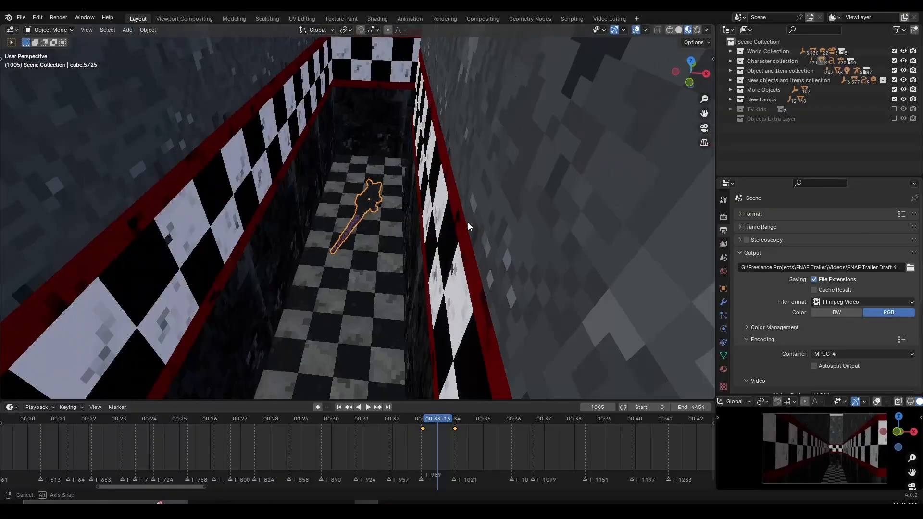
key("KP_0")
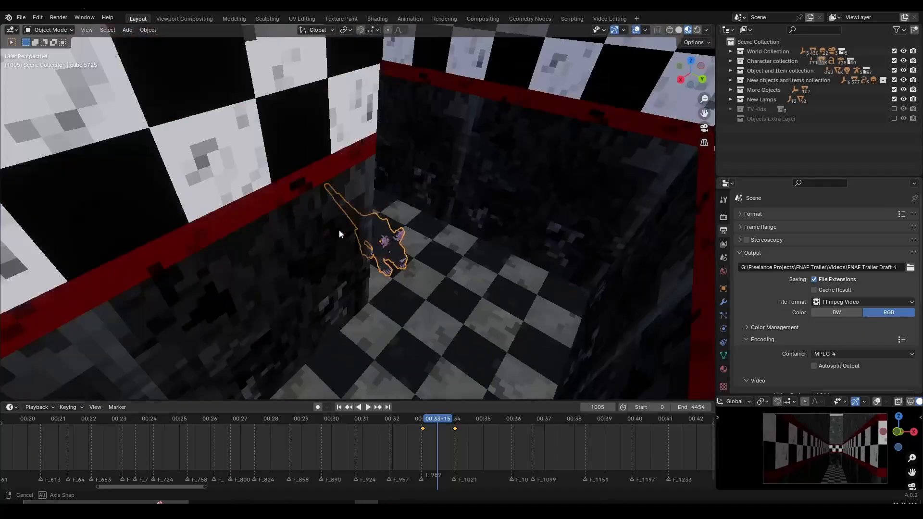
middle_click_drag(339, 230, 466, 219)
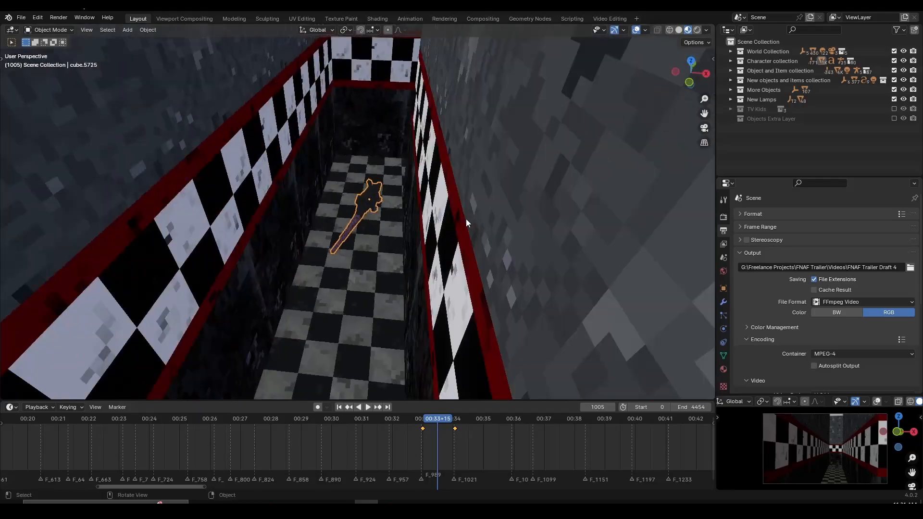
Step: Return to the camera view and play the shots around frame 987
key("KP_0")
left_click(423, 424)
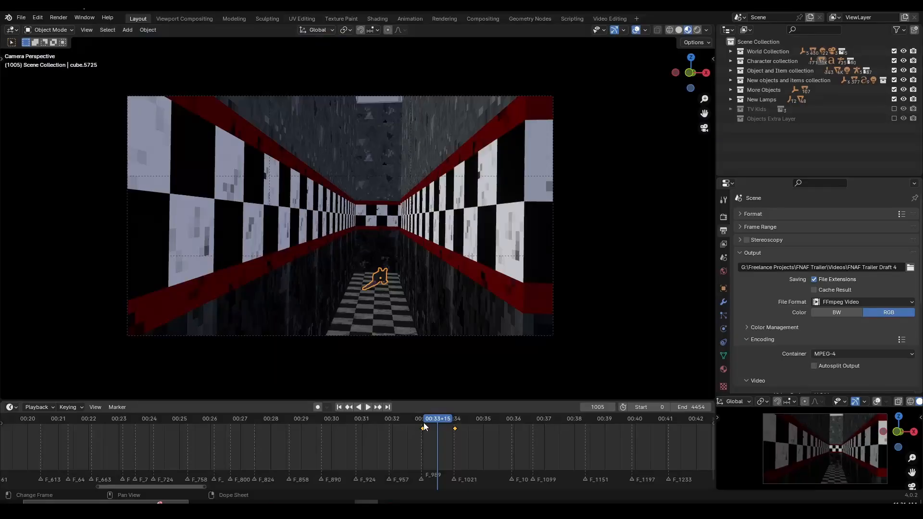
left_click(421, 421)
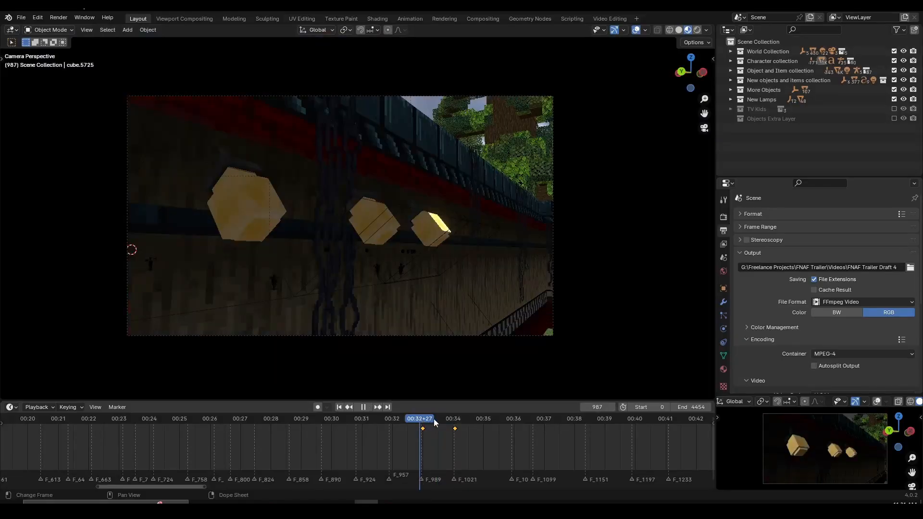
left_click(440, 422)
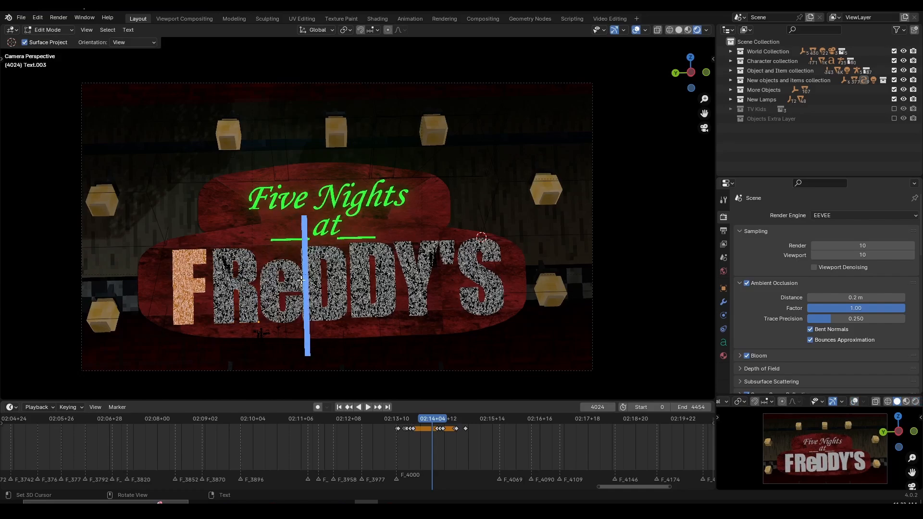
Step: Check the green "Five Nights at" sign text in edit mode and review its emission material
left_click(336, 231)
key("Tab")
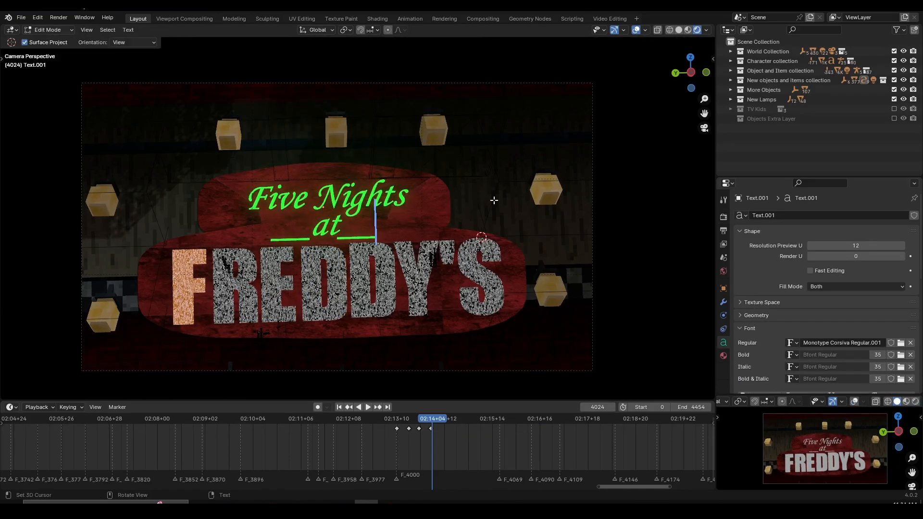
key("Tab")
scroll(817, 287, "down", 5)
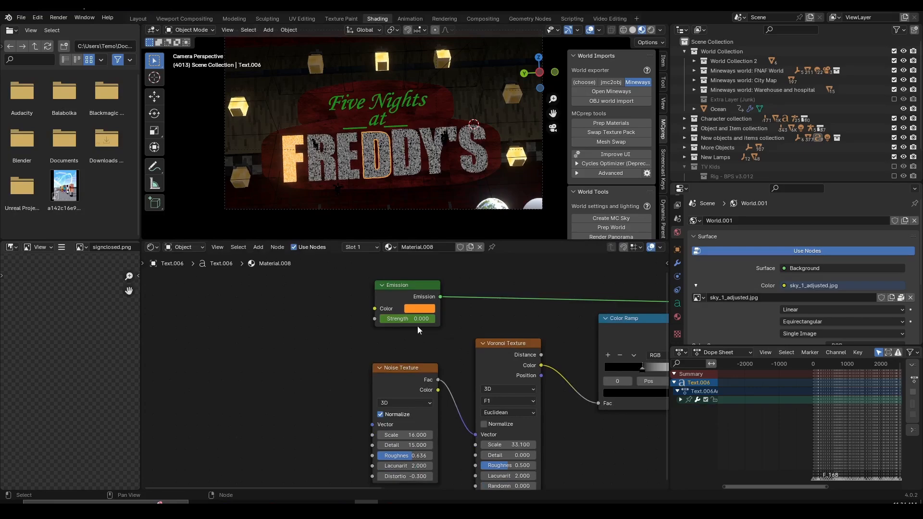
Step: Examine the Noise Texture, Voronoi Texture and Color Ramp nodes of Material.008 on the FREDDY'S letters
middle_click_drag(418, 330, 214, 312)
left_click_drag(305, 326, 305, 330)
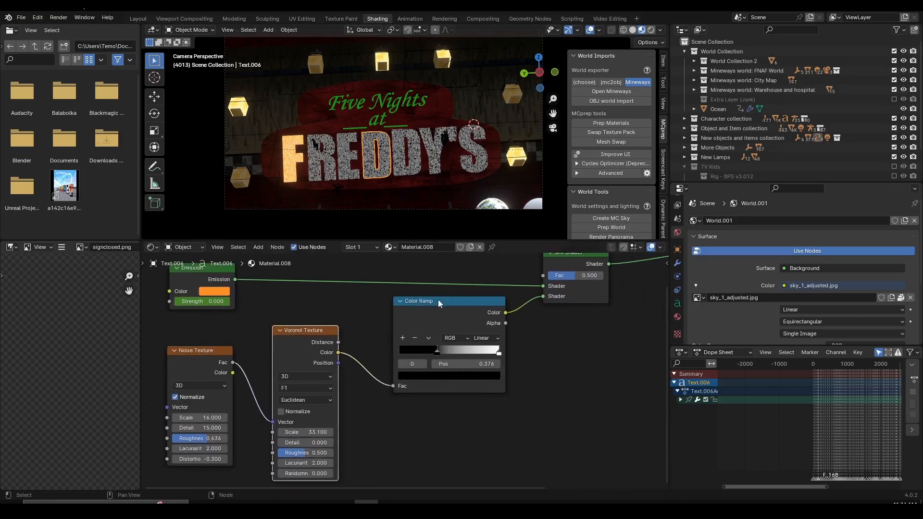
left_click_drag(437, 302, 441, 317)
middle_click_drag(441, 316, 292, 350)
scroll(370, 157, "up", 3)
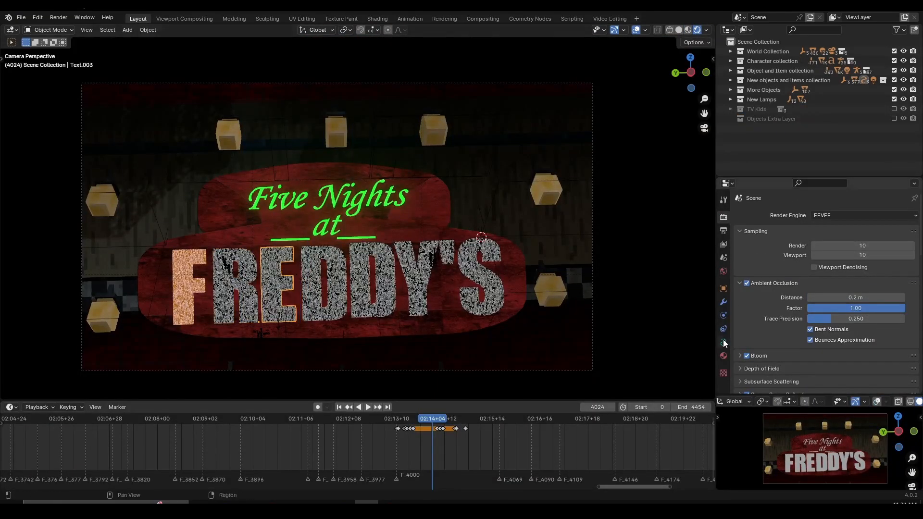
Step: Select the green "Five Nights at" text on the sign and inspect its font properties
left_click(342, 235)
key("g")
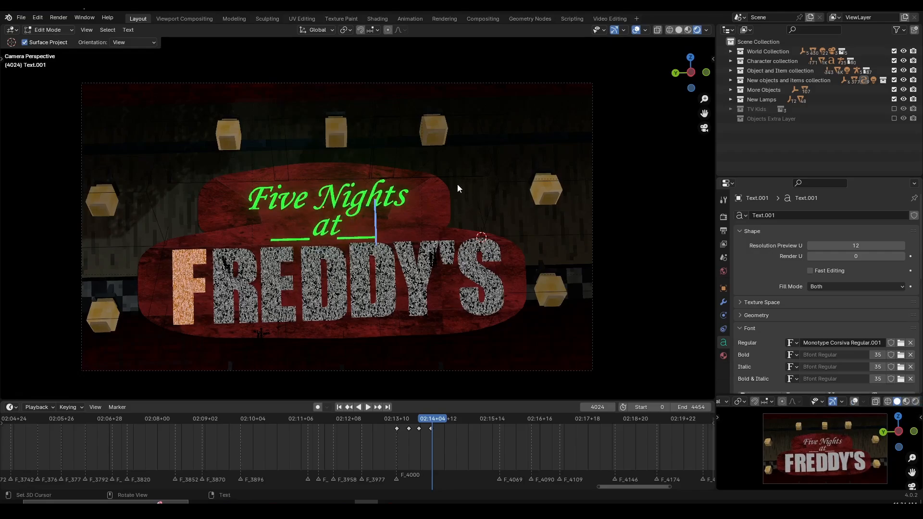
scroll(404, 431, "up", 6)
Step: Scrub through the sign's light-up animation to frame 4051 and play on into the following shots
left_click(434, 419)
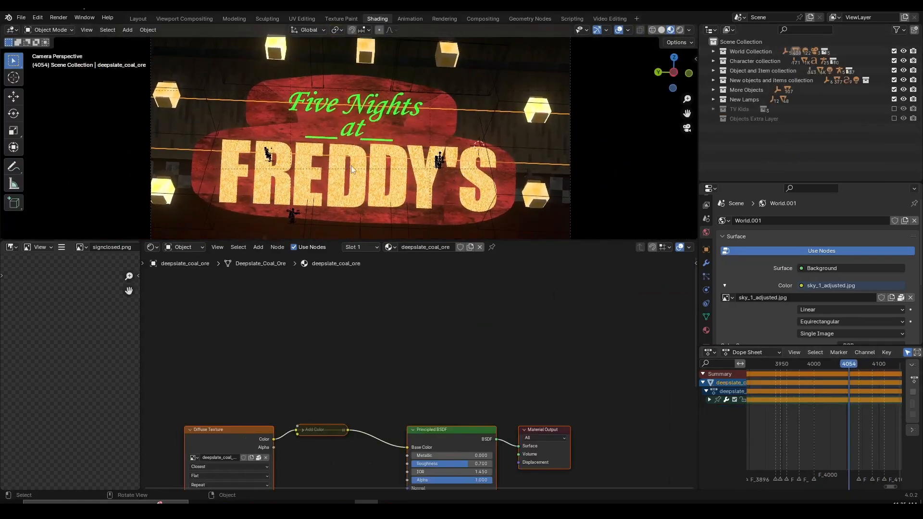
left_click_drag(836, 365, 822, 370)
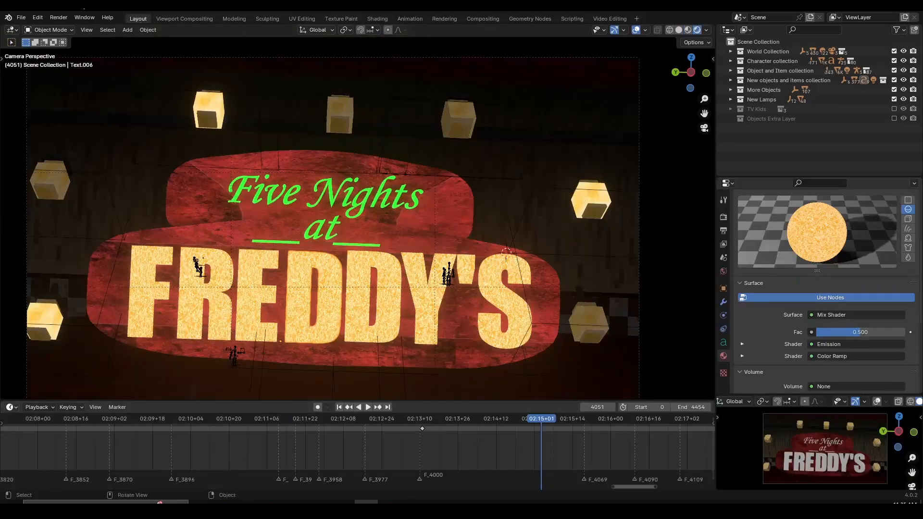
key("space")
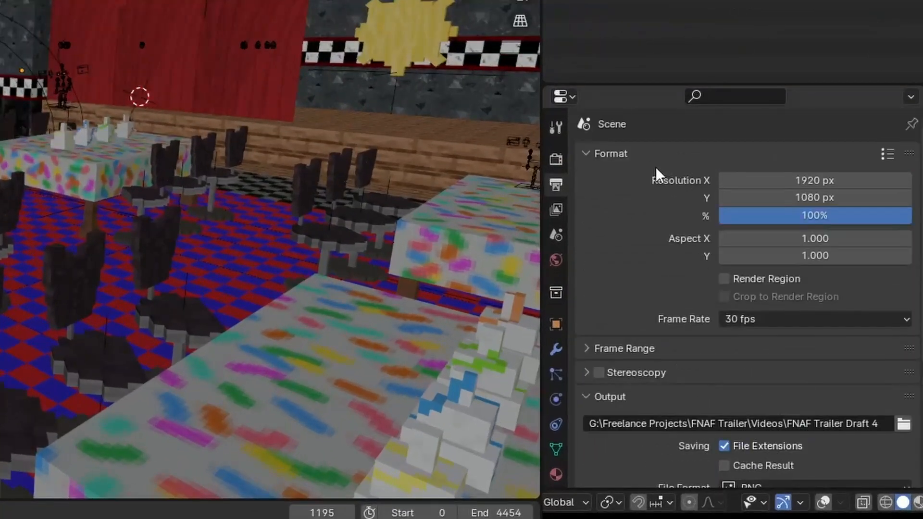
Step: Collapse the output property sections, expand the format settings and set the frame rate to 30 fps
left_click_drag(656, 161, 651, 227)
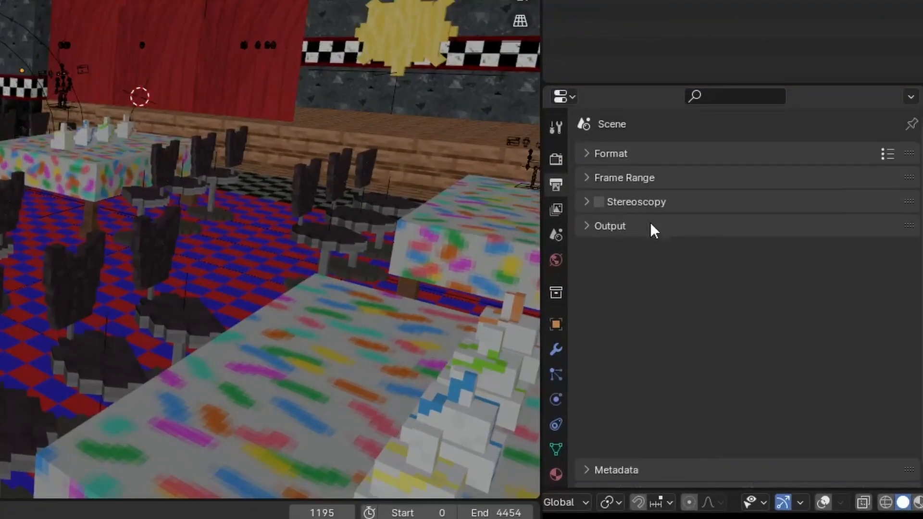
left_click(804, 154)
left_click(764, 319)
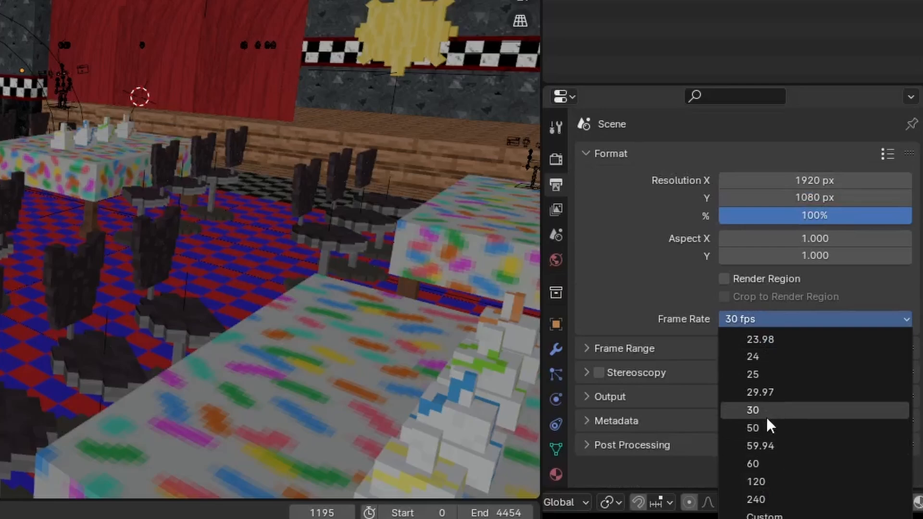
left_click(752, 411)
Step: Expand the output settings and choose PNG as the file format
left_click(610, 396)
scroll(772, 312, "down", 5)
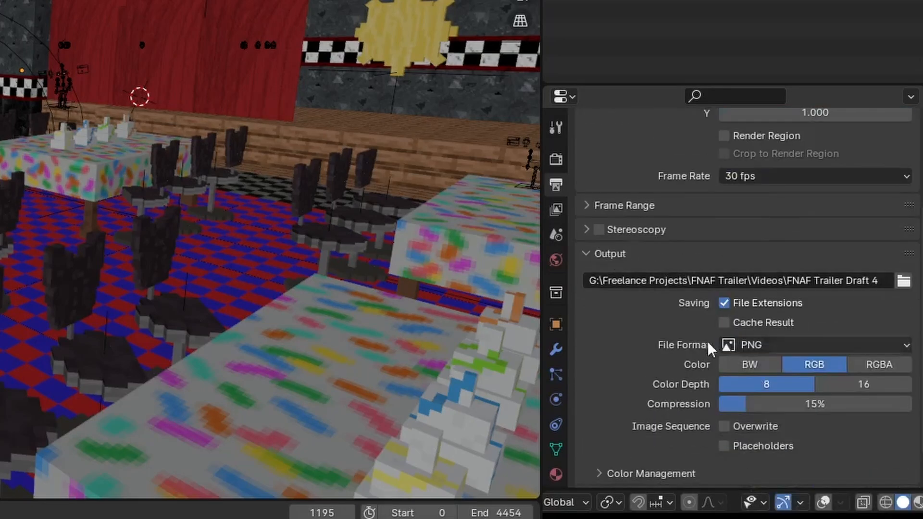
left_click(744, 345)
left_click(744, 348)
scroll(752, 377, "down", 2)
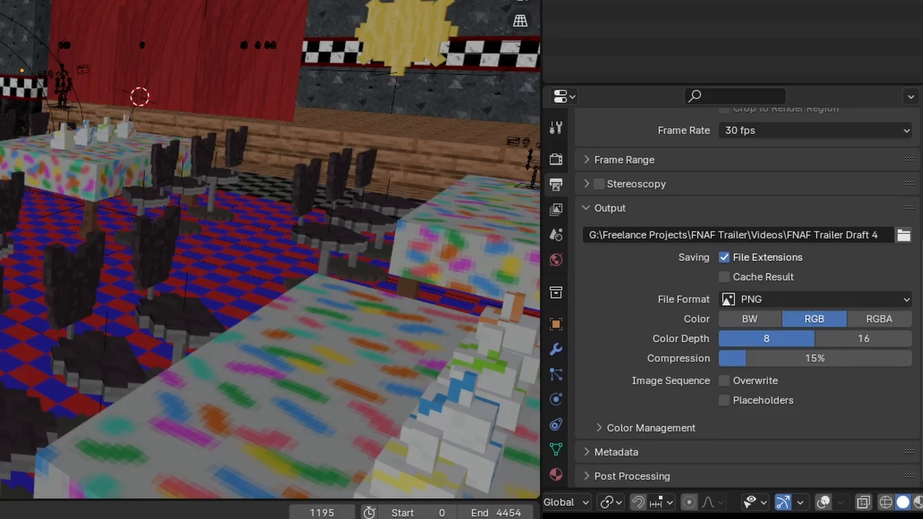
scroll(754, 208, "up", 6)
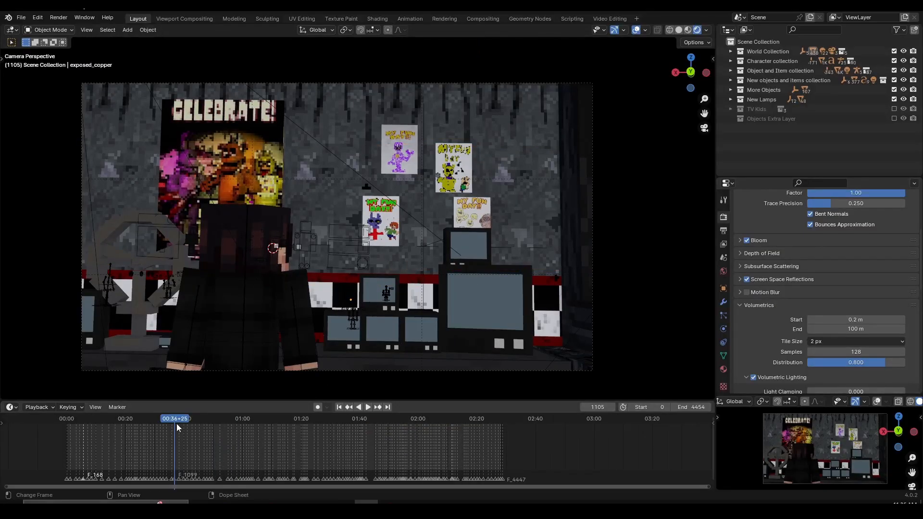
Step: Inspect the office's largest monitor at frame 1143 in material preview and enable the Objects Extra Layer collection
mouse_move(177, 424)
left_mouse_down()
mouse_move(187, 420)
mouse_move(171, 419)
mouse_move(178, 420)
left_mouse_up()
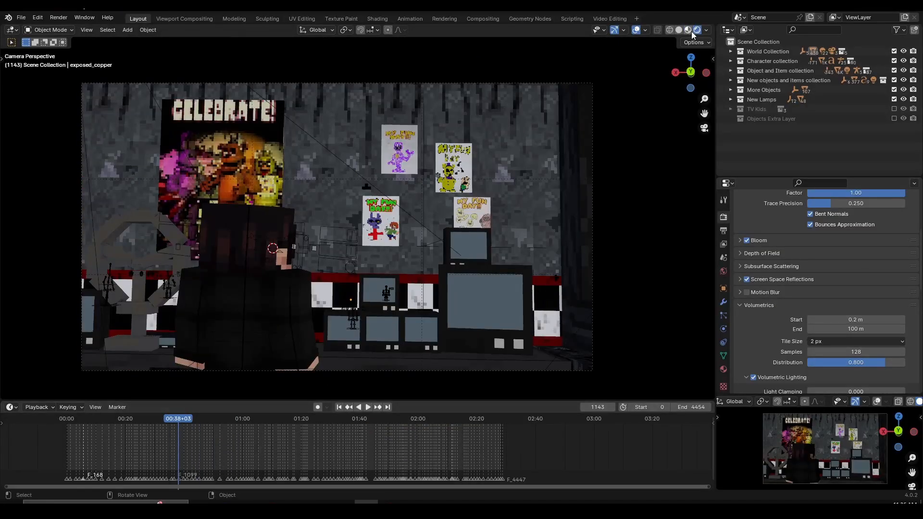
left_click(688, 29)
middle_click_drag(510, 310, 490, 297)
left_click(490, 297)
key("KP_Decimal")
key("KP_0")
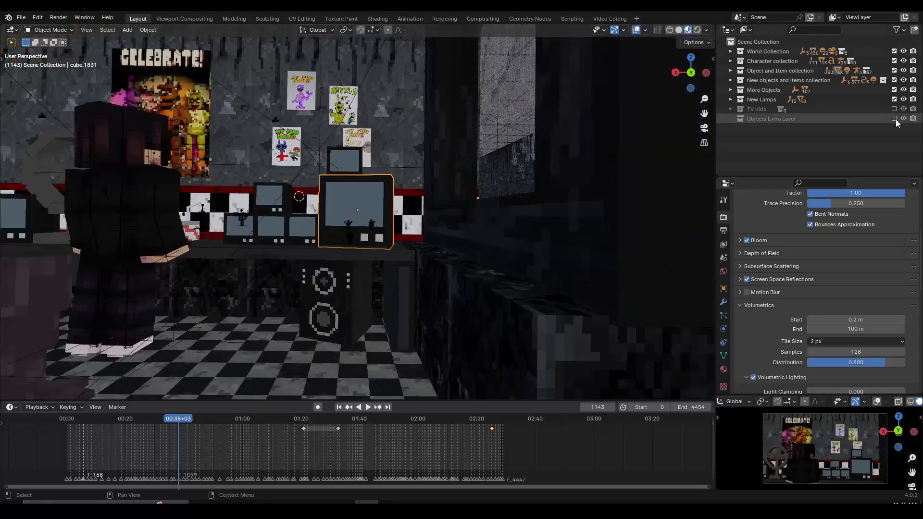
left_click(895, 119)
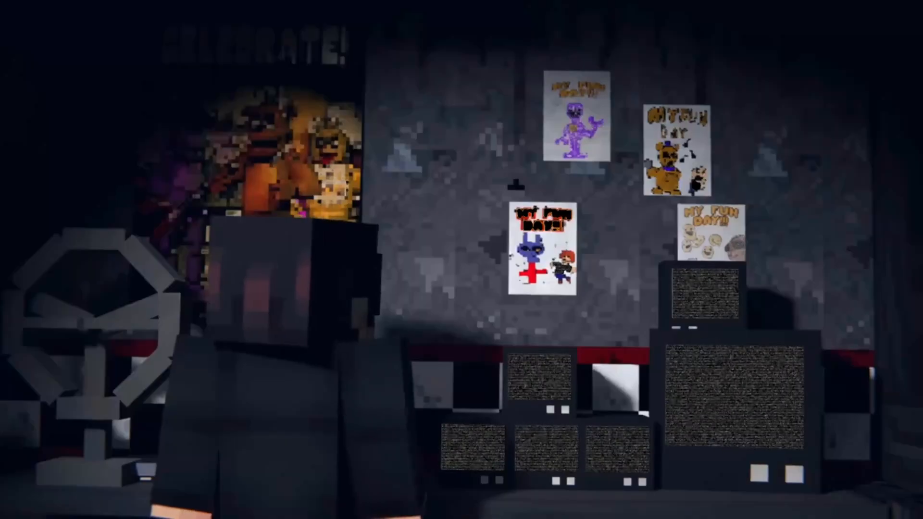